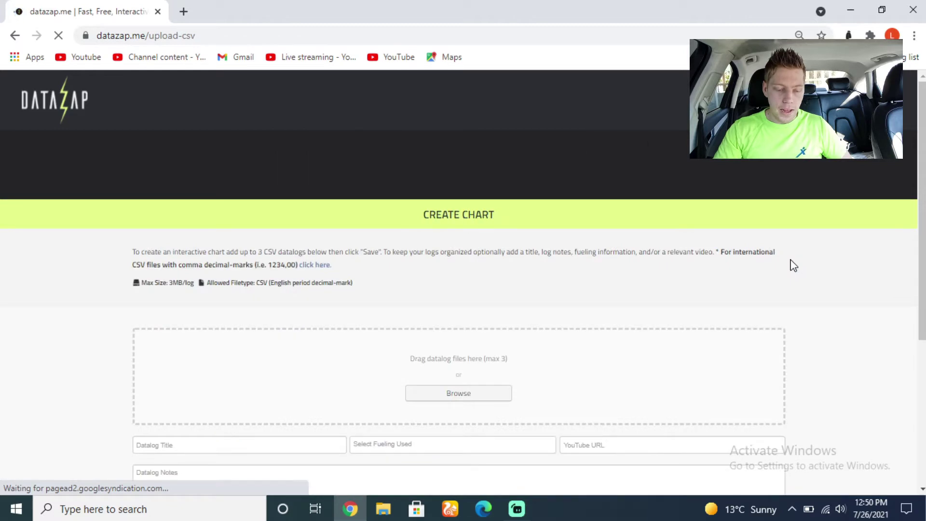
- Add the desktop file mf freeway.CSV to the datalog upload area of the Create Chart page
scroll(394, 255, down, 2)
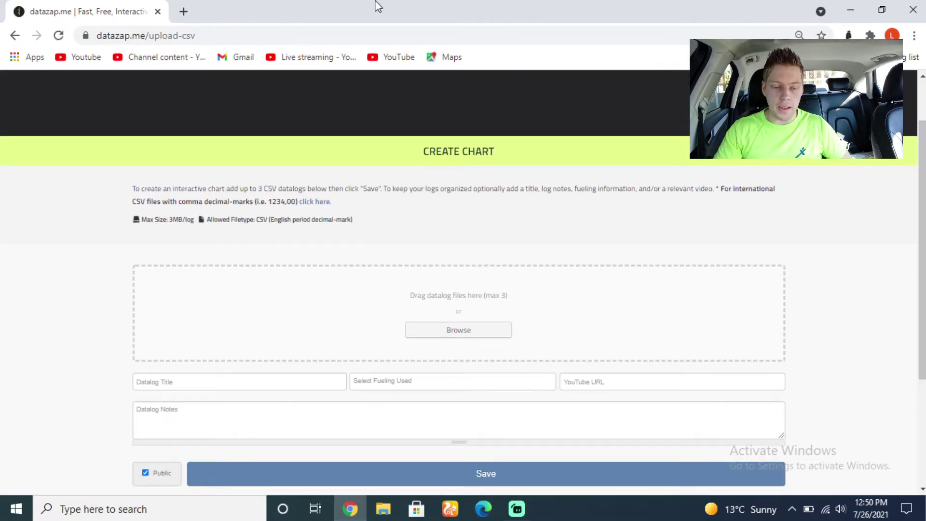
double_click(377, 20)
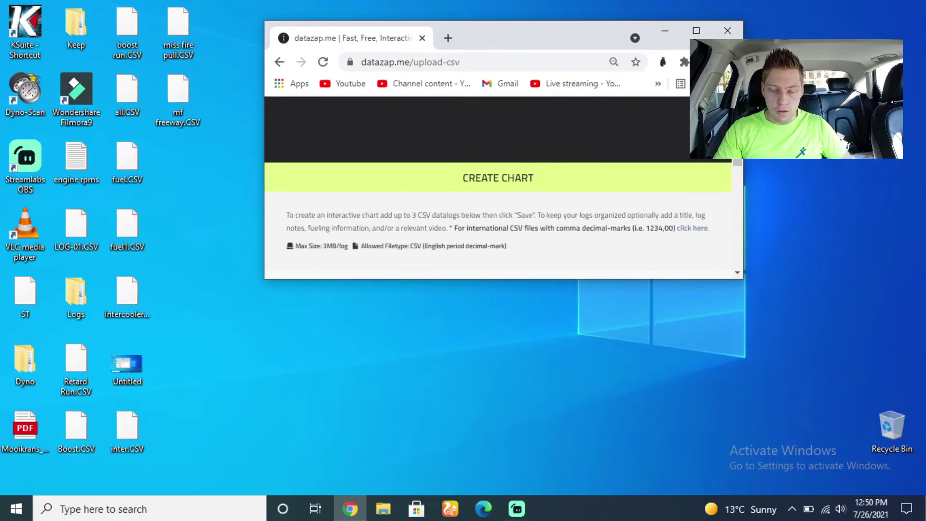
drag(738, 159, 738, 188)
click(175, 52)
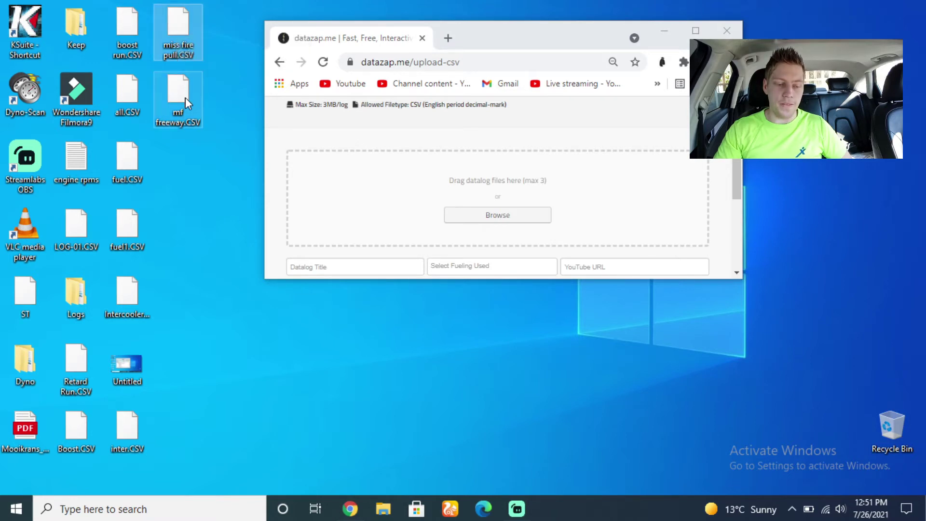
drag(185, 97, 372, 184)
click(700, 27)
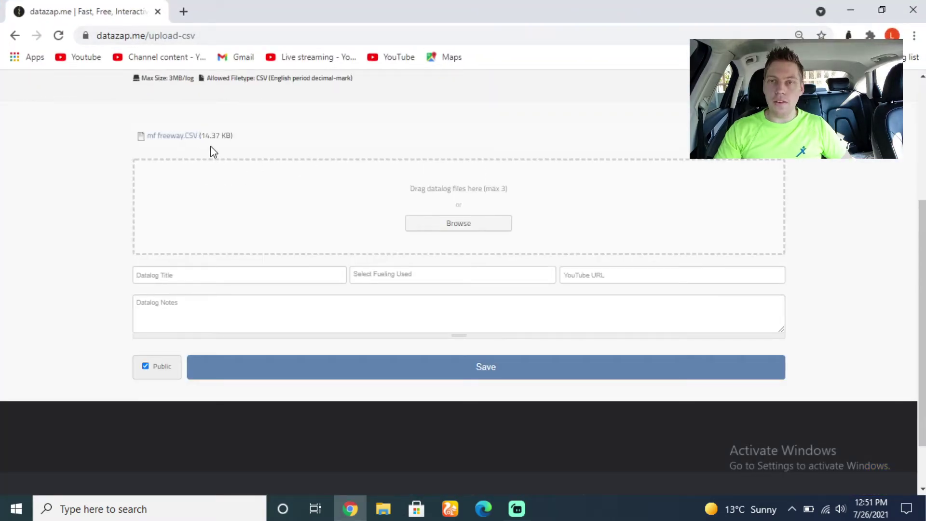
- Title the datalog "Freeway Miss Fire" and save it as a public chart
click(226, 274)
text(Freeway Miss Fire)
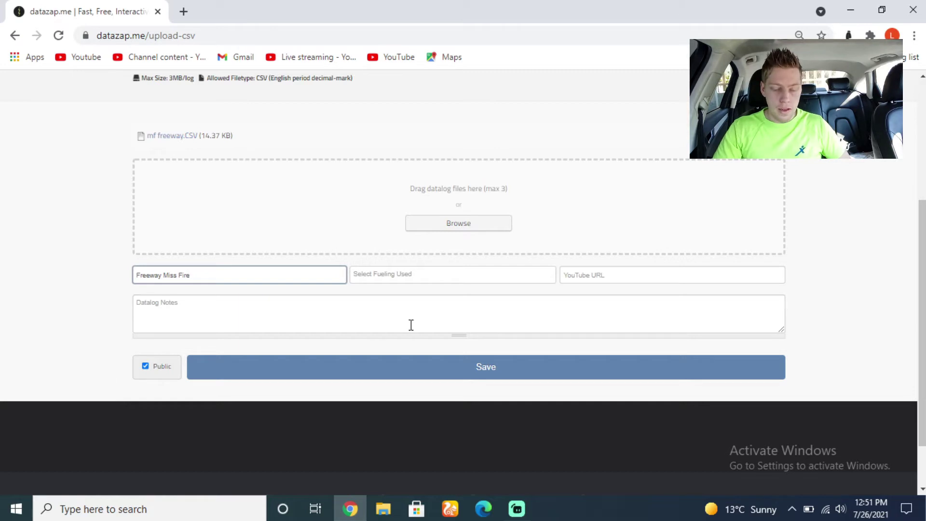
click(397, 378)
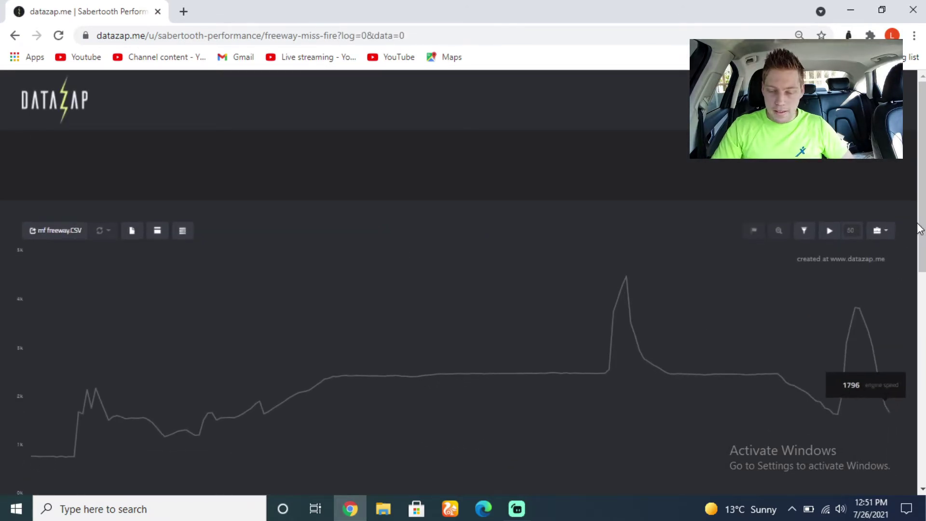
- Display the misfires per 1000 revolutions traces of cylinders 1, 2, 3 and 4 alongside engine speed
drag(921, 219, 924, 282)
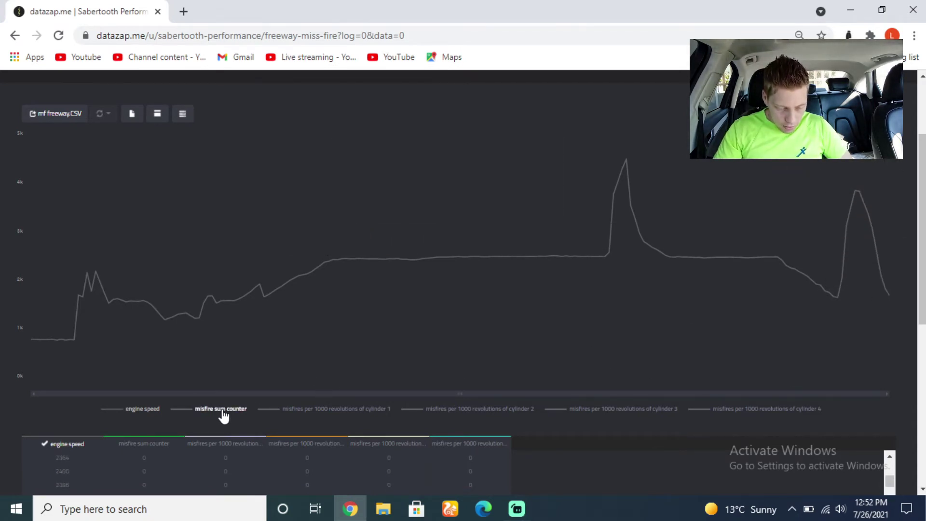
click(327, 410)
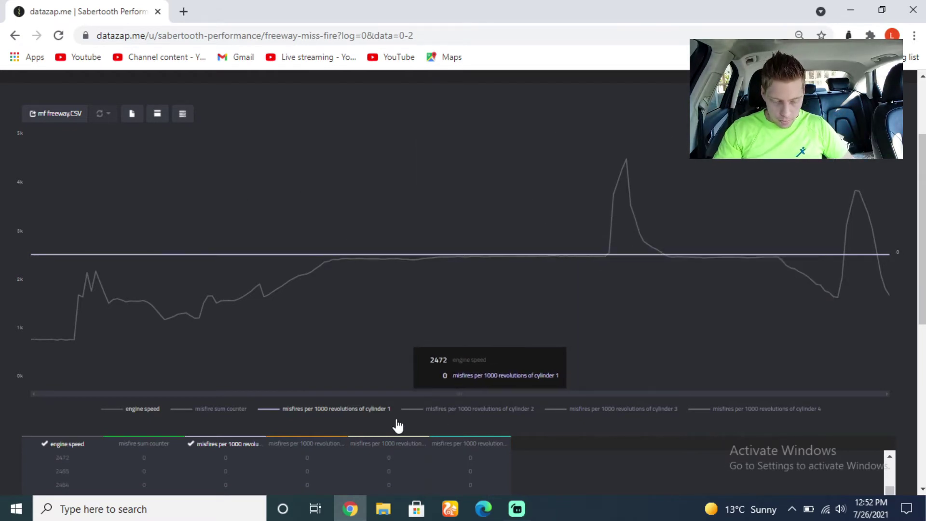
click(440, 410)
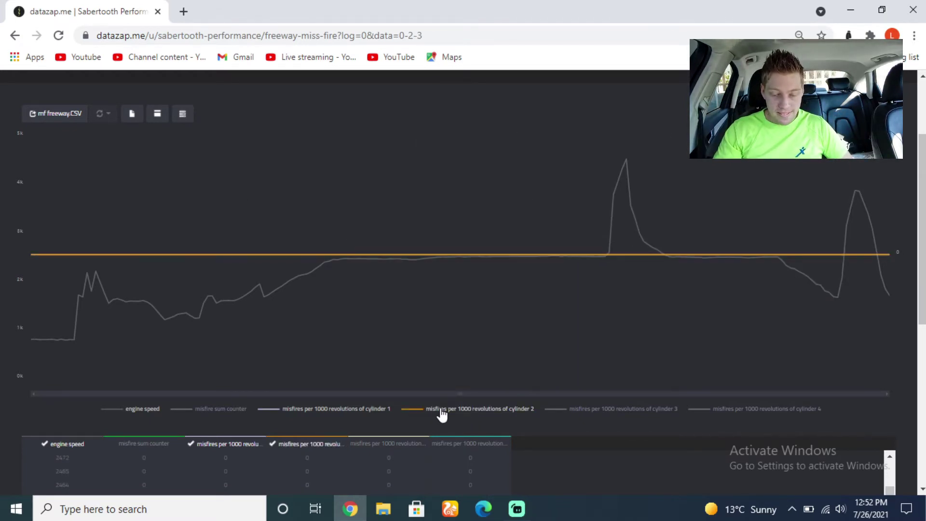
click(642, 415)
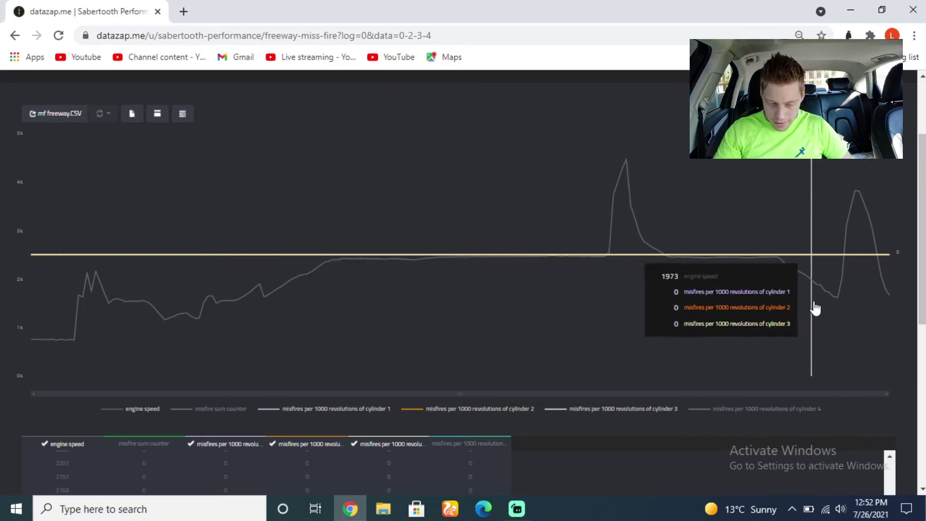
click(774, 410)
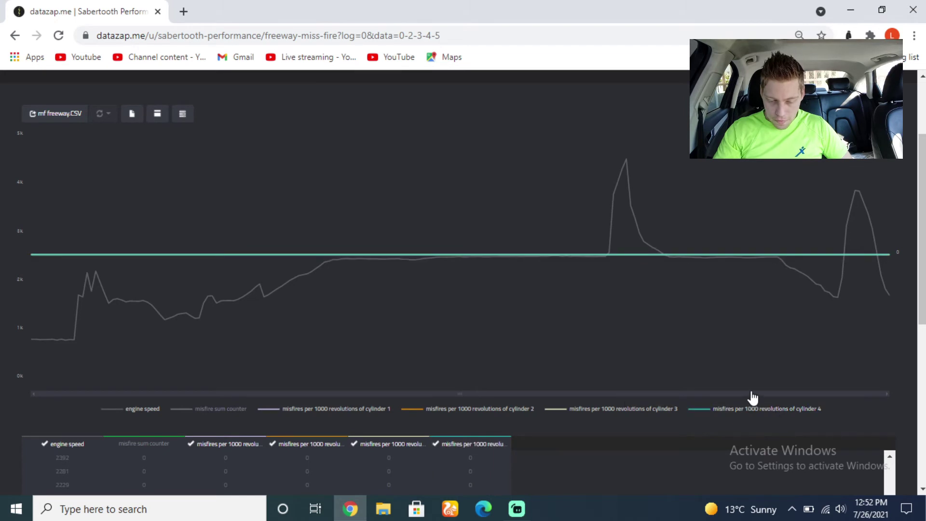
- Hide the four cylinder misfire traces, and check the misfire sum counter trace before hiding it too
click(748, 409)
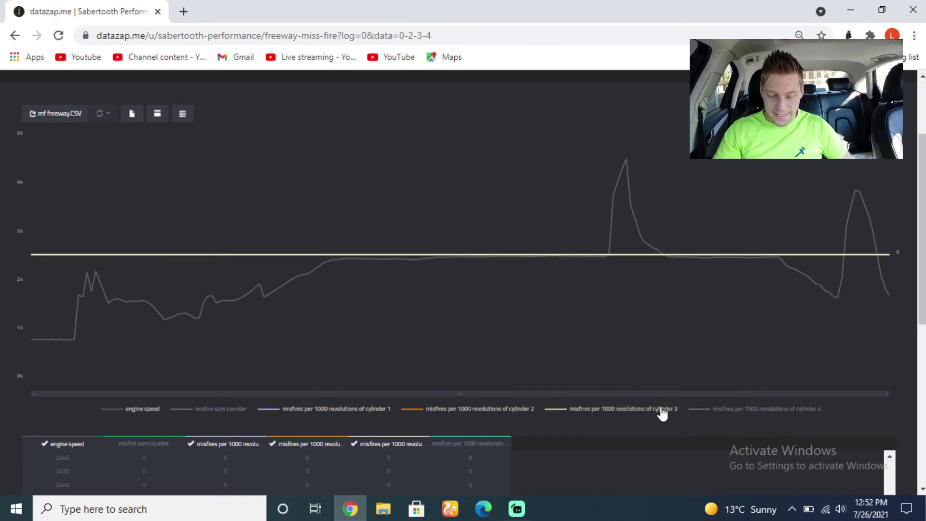
click(663, 411)
click(437, 410)
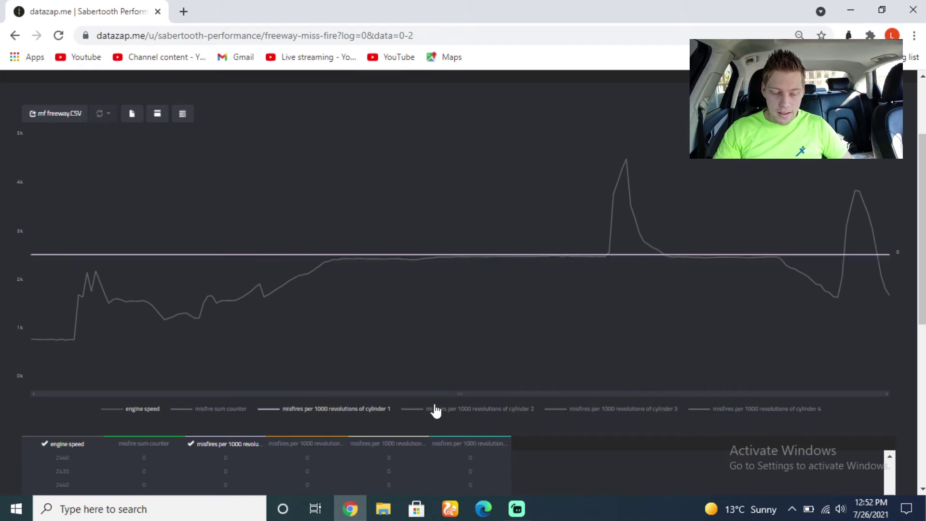
click(350, 410)
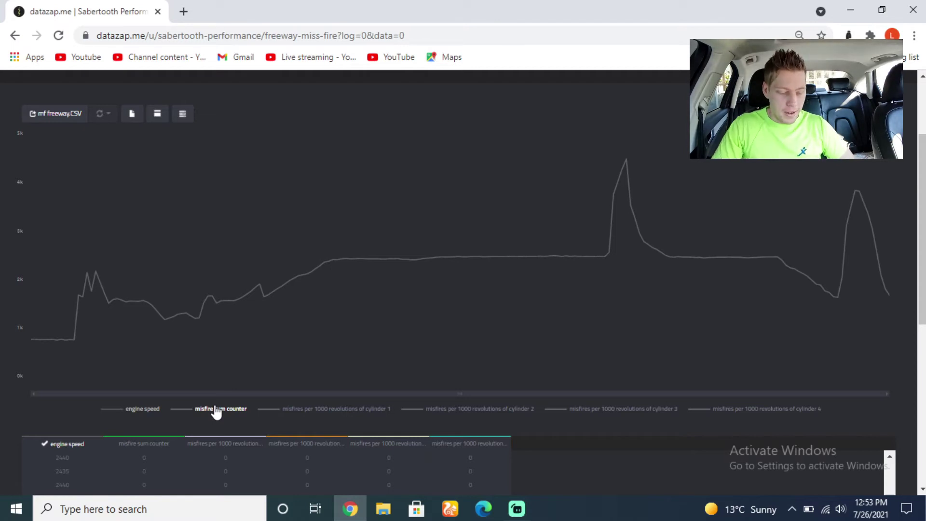
click(235, 414)
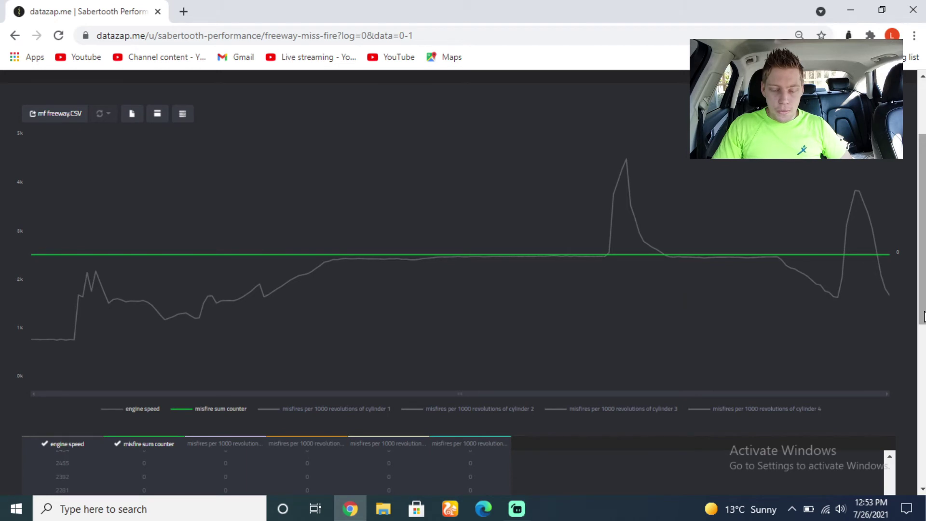
click(243, 410)
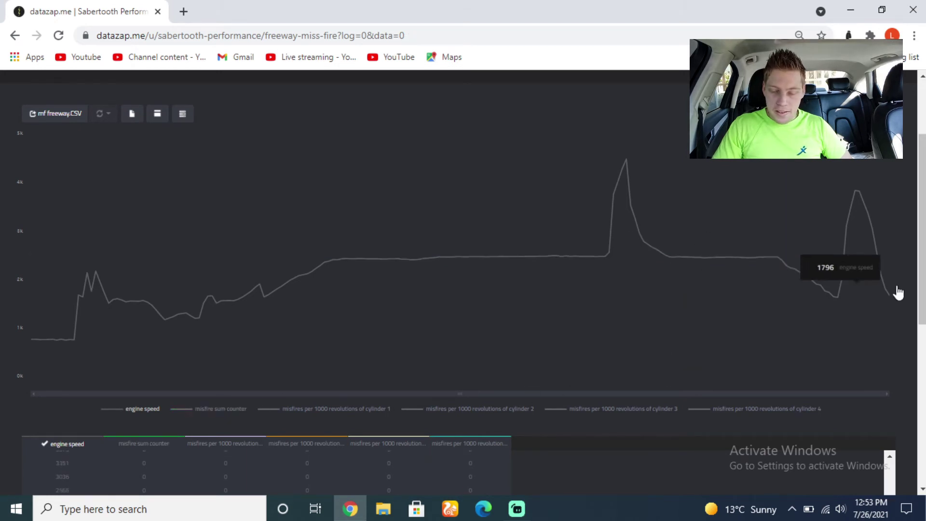
- Return to the profile's datalog list and open the upload page for another English CSV log
scroll(918, 252, up, 2)
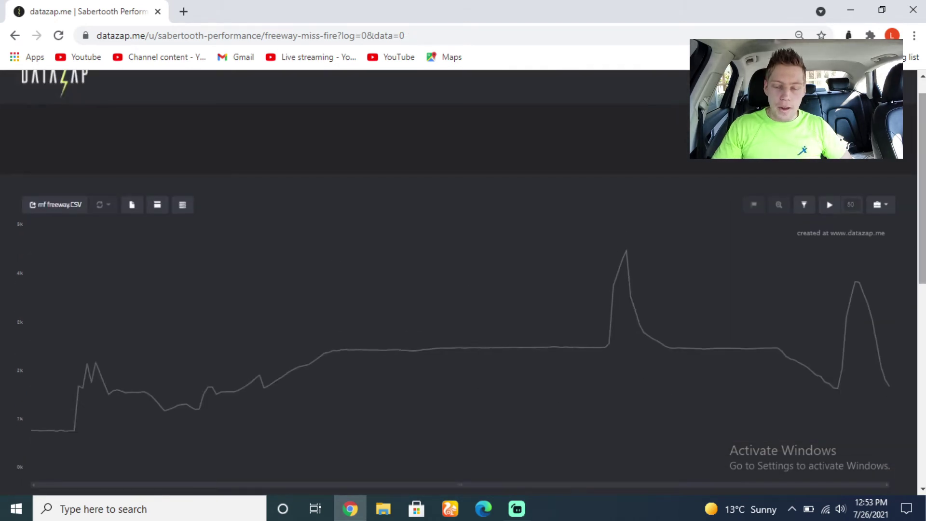
scroll(348, 135, up, 1)
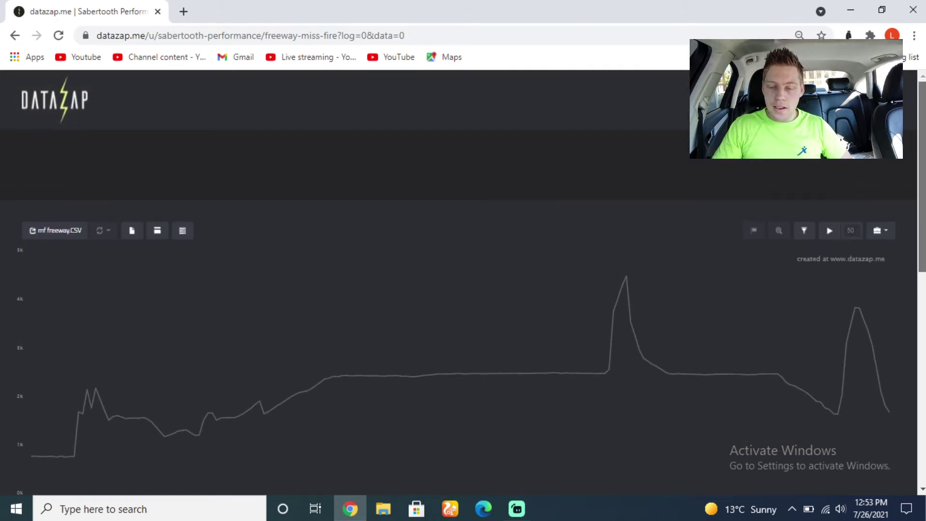
click(74, 89)
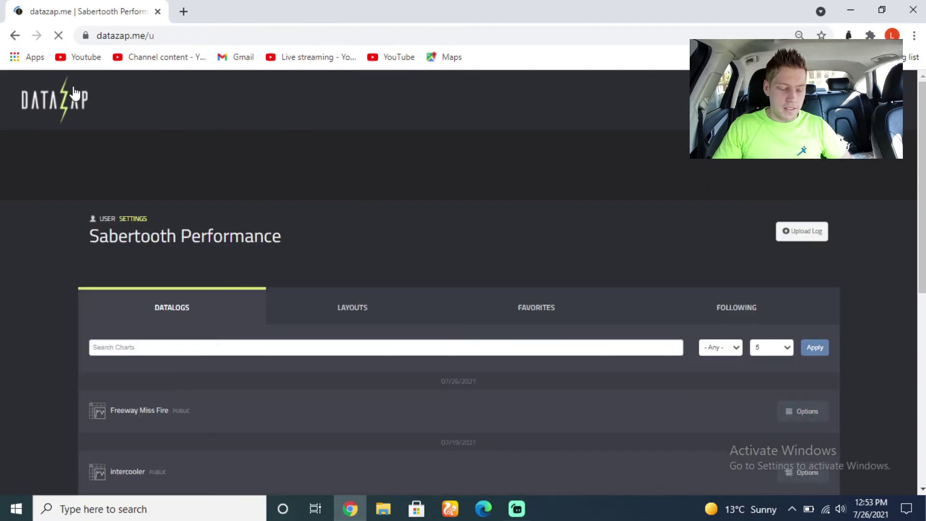
click(801, 235)
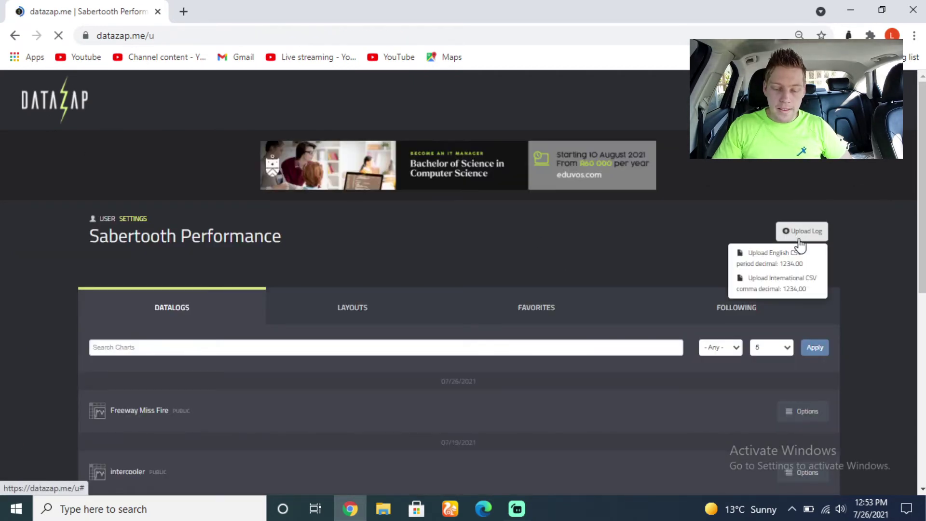
click(791, 278)
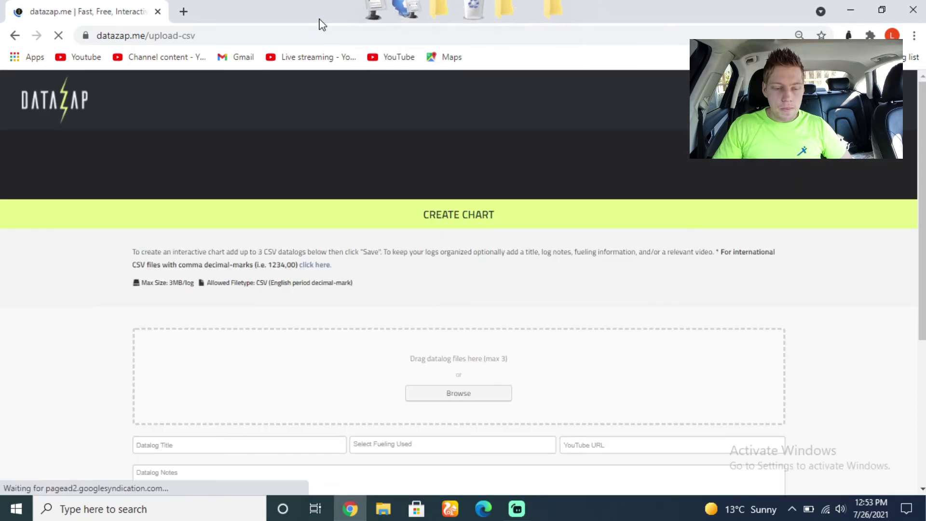
- Add the desktop file miss fire pull.CSV to the datalog upload area
drag(320, 22, 545, 93)
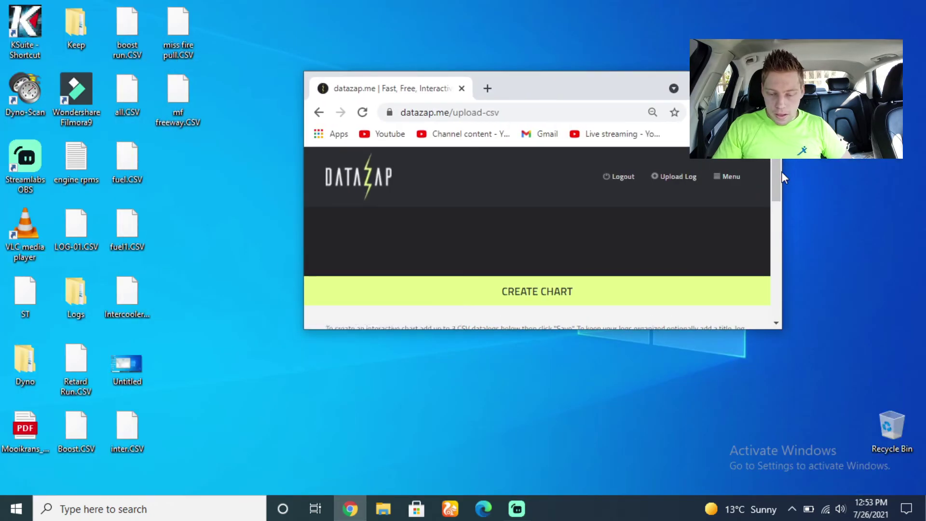
drag(778, 175, 778, 218)
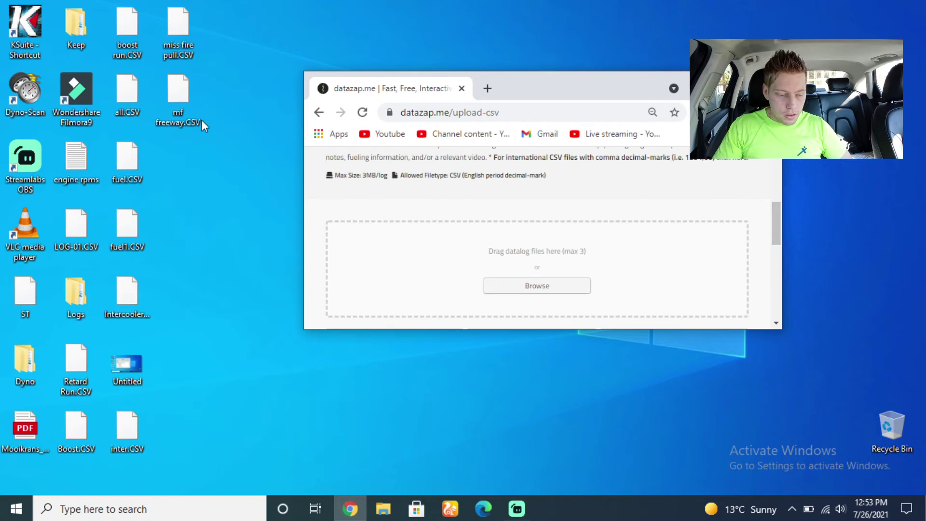
click(181, 44)
drag(172, 24, 392, 255)
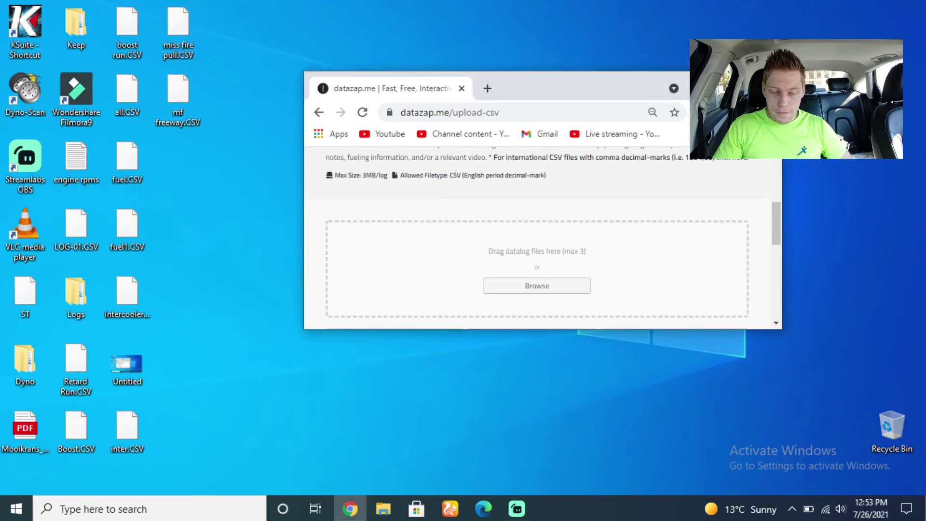
key(super+Up)
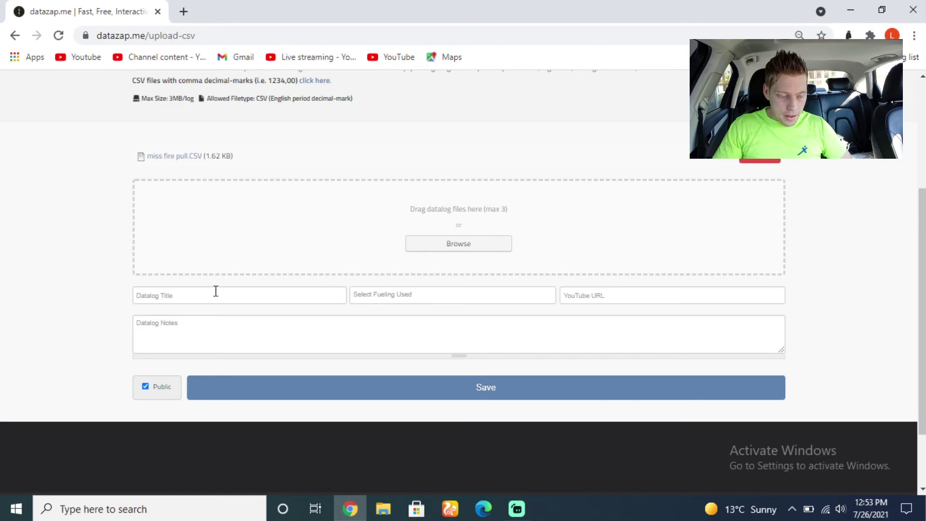
- Title the datalog "Miss Fire Pull" and save it as a public chart
click(216, 291)
text(Miss)
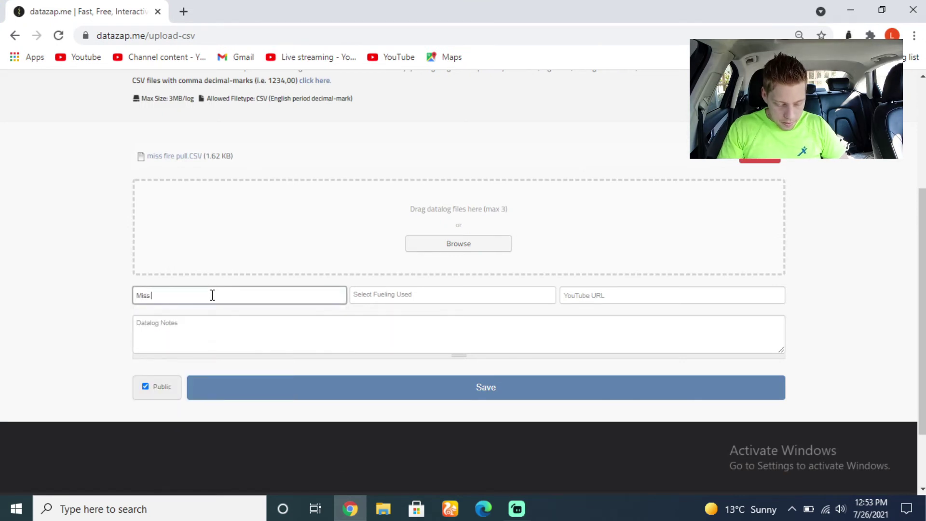
text( Fire P)
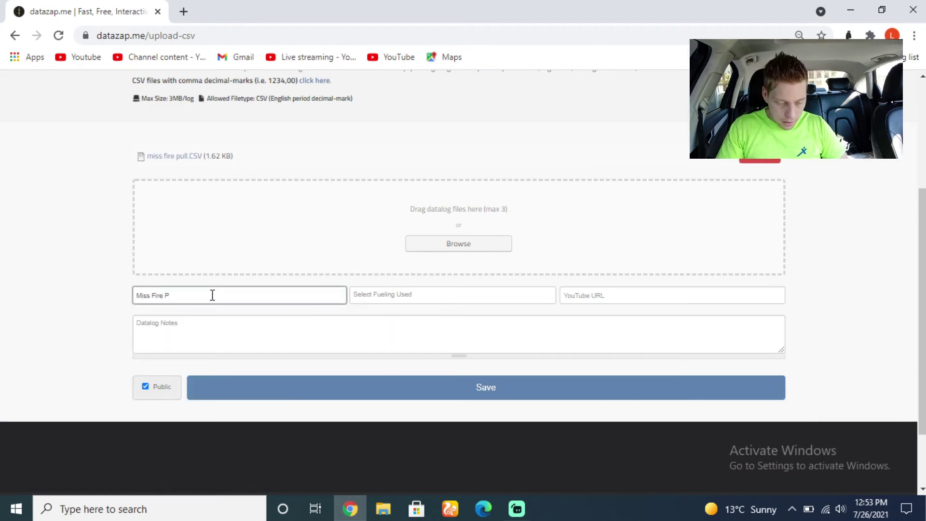
text(ull)
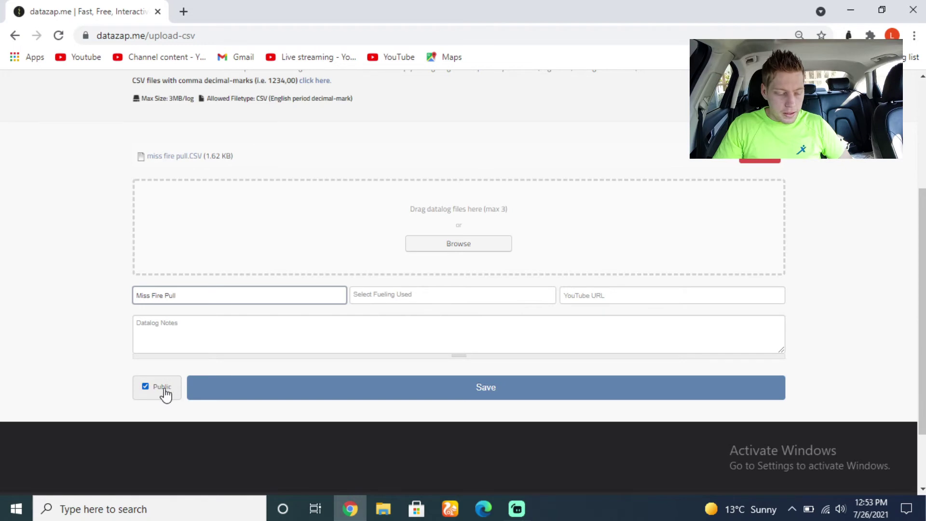
click(215, 395)
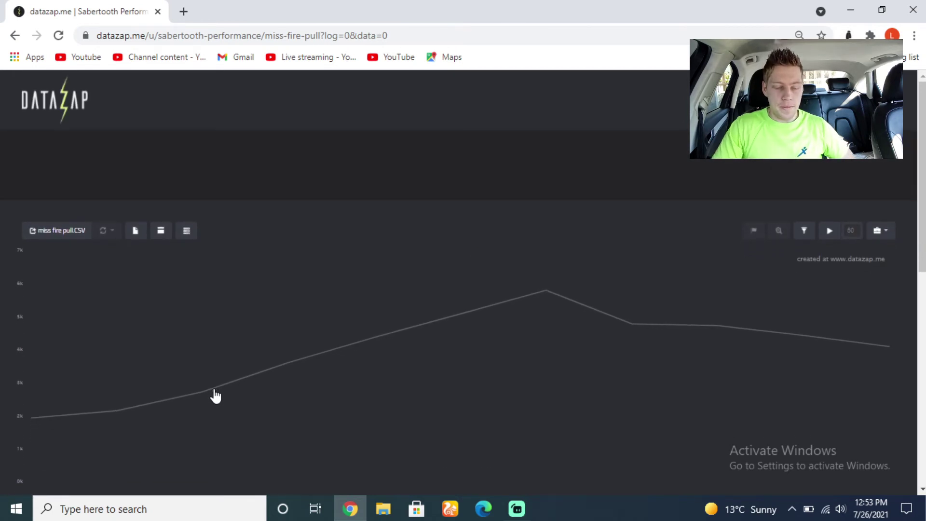
- Display the charge air pressure actual value and misfire sum counter traces alongside engine speed
scroll(901, 211, down, 2)
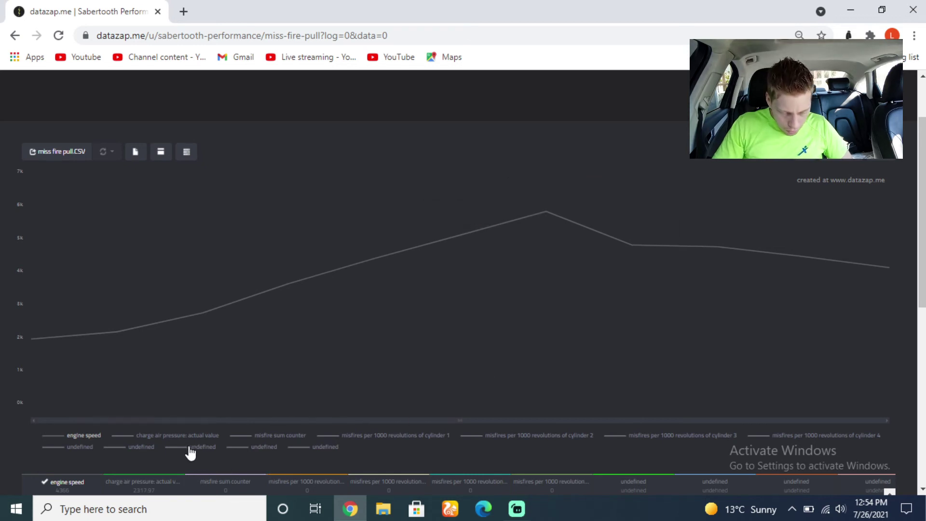
click(327, 449)
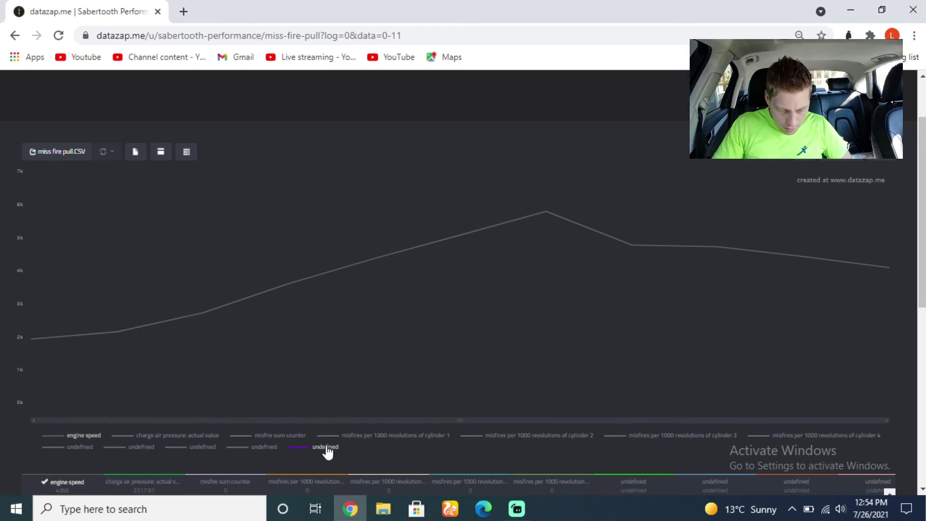
click(197, 439)
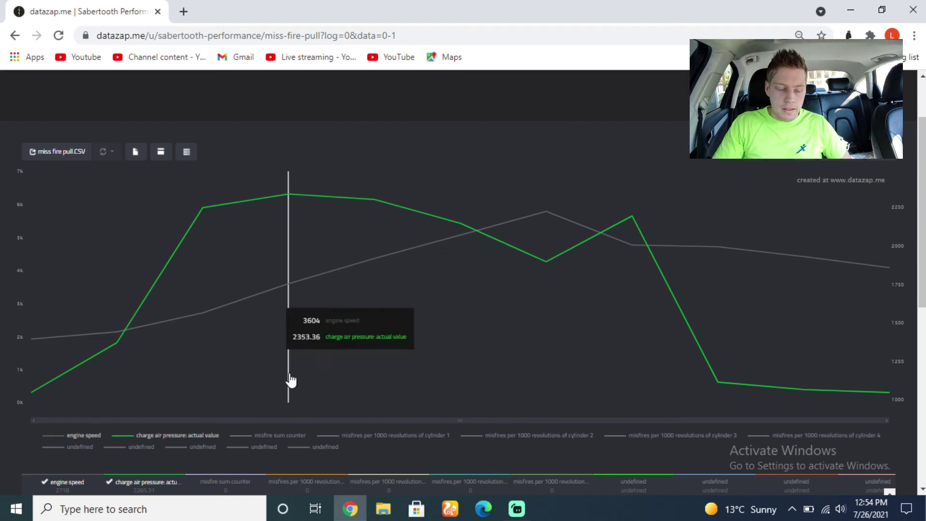
click(270, 443)
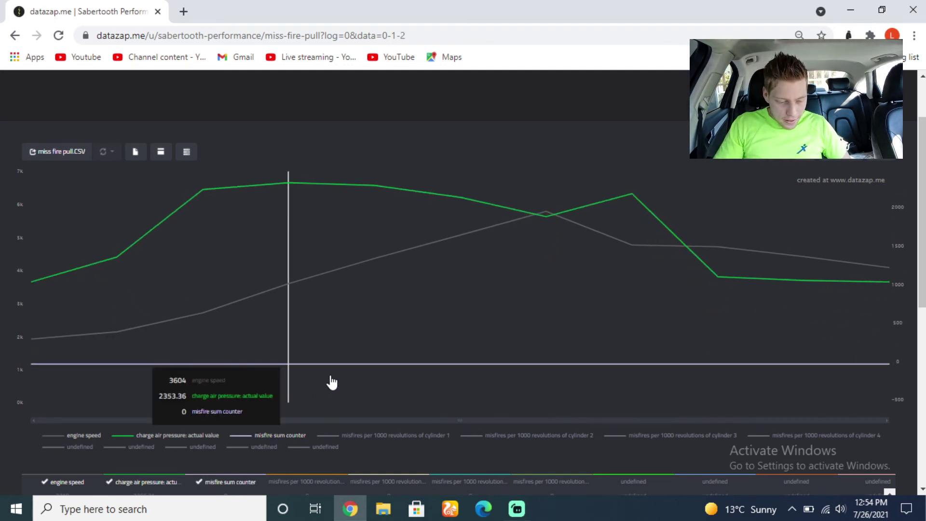
- Hide the charge air pressure trace and display the misfires per 1000 revolutions traces of cylinders 1 to 4
click(199, 436)
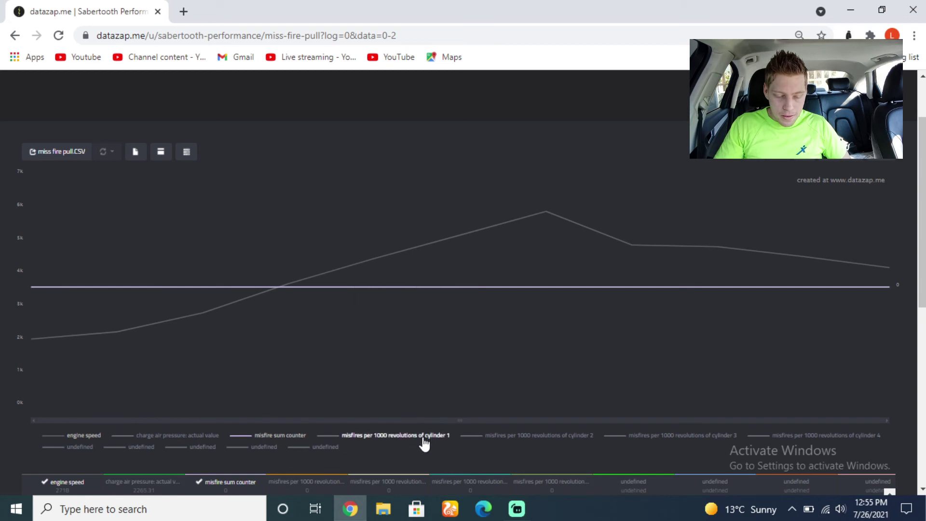
click(439, 436)
click(535, 438)
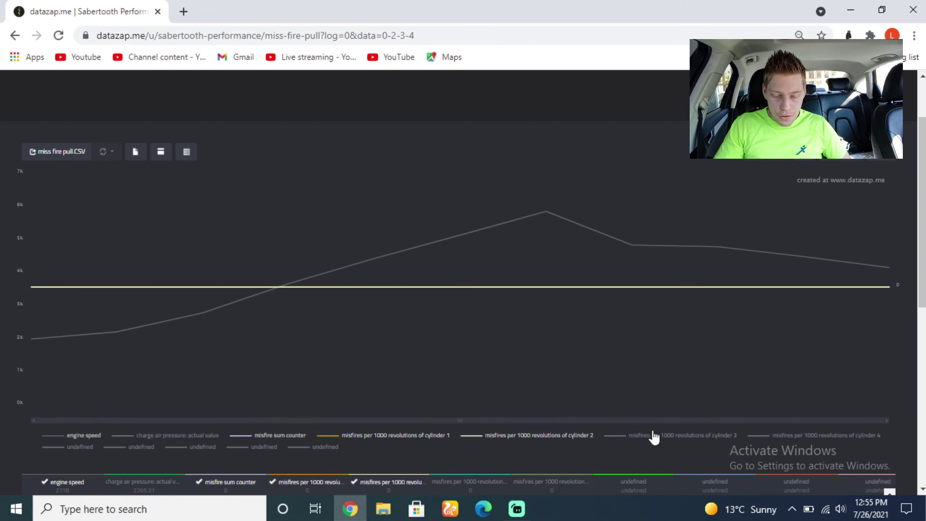
click(656, 439)
click(800, 437)
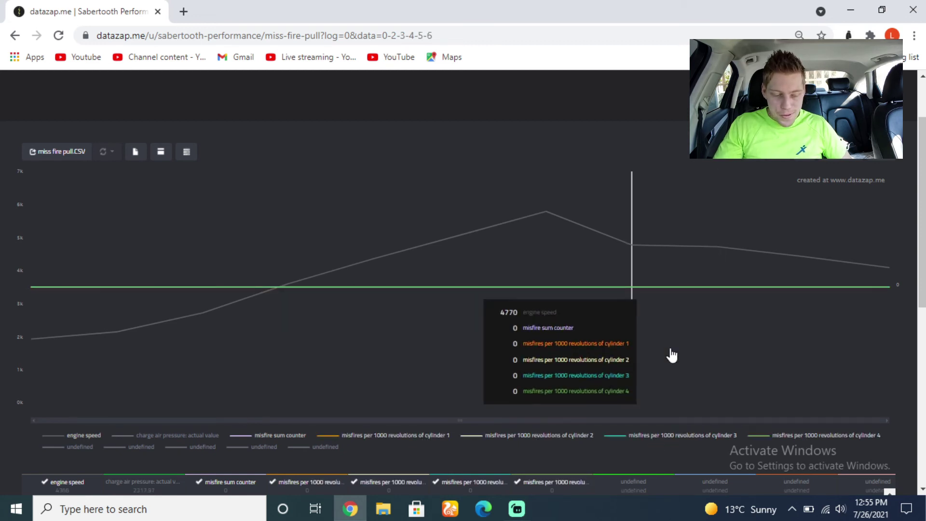